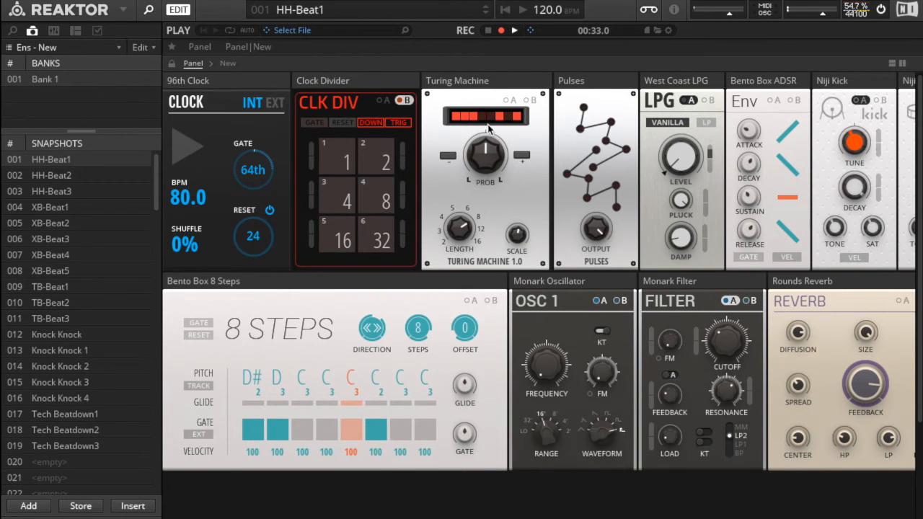
Try a different probability setting on the Turing Machine, restore its default, and select the 96th Clock module.
{"action": "left_click_drag", "start_coordinate": [488, 167], "coordinate": [476, 200]}
{"action": "double_click", "coordinate": [480, 160]}
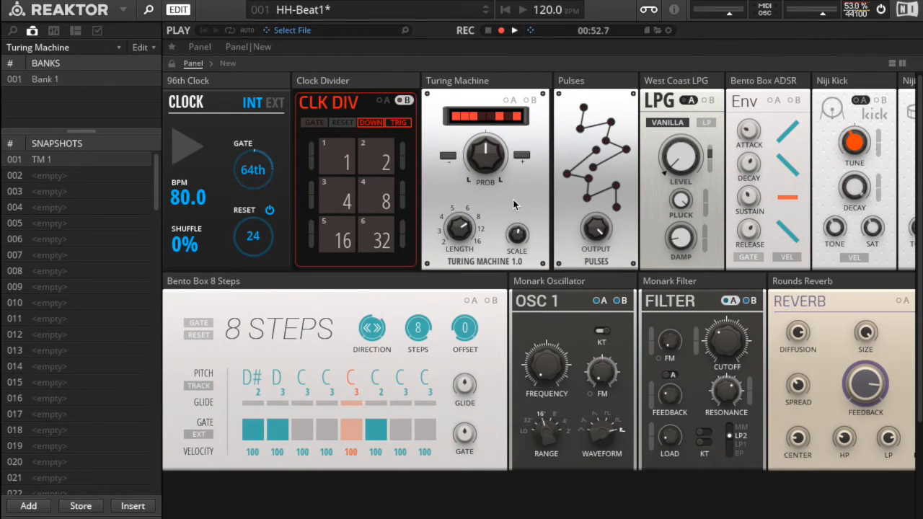
{"action": "left_click", "coordinate": [236, 89]}
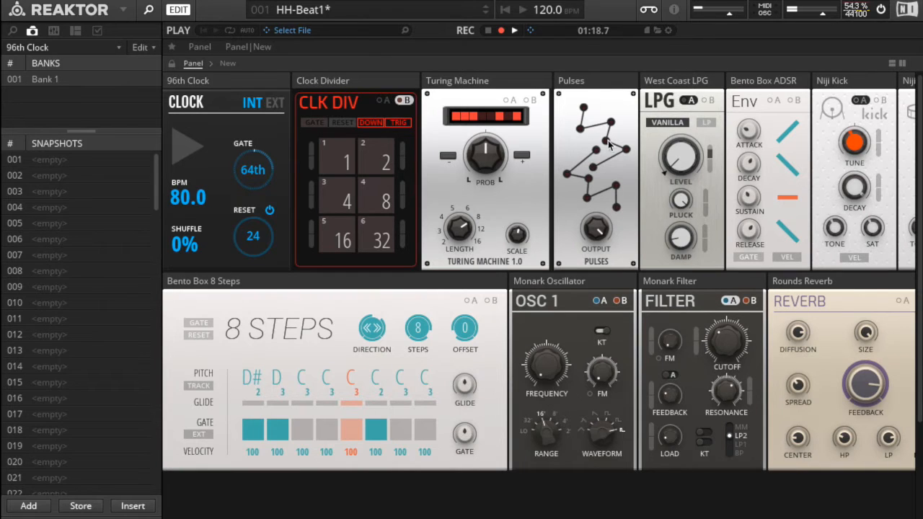
Examine the upper rack row from the clock through the LPG, envelope, Niji drums, SKF and comb filter to Mix 4.
{"action": "scroll", "coordinate": [595, 170], "scroll_direction": "right", "scroll_amount": 3}
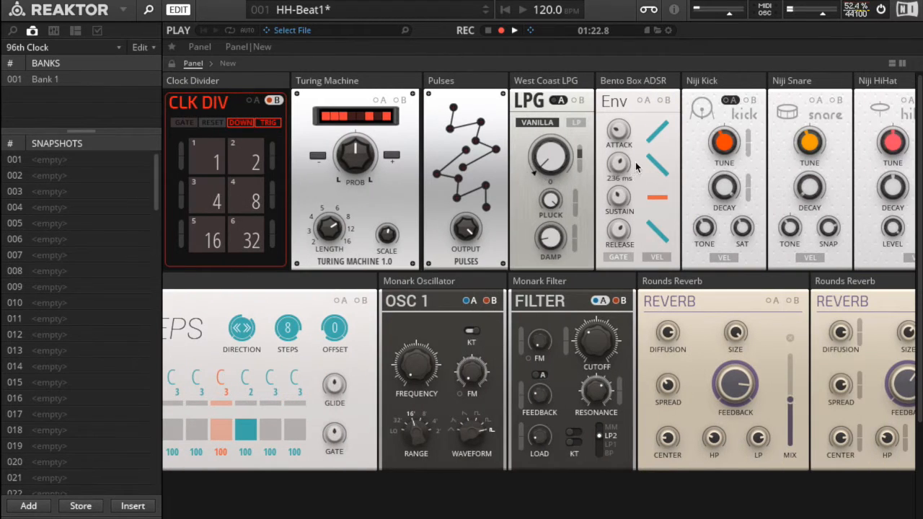
{"action": "scroll", "coordinate": [636, 167], "scroll_direction": "right", "scroll_amount": 3}
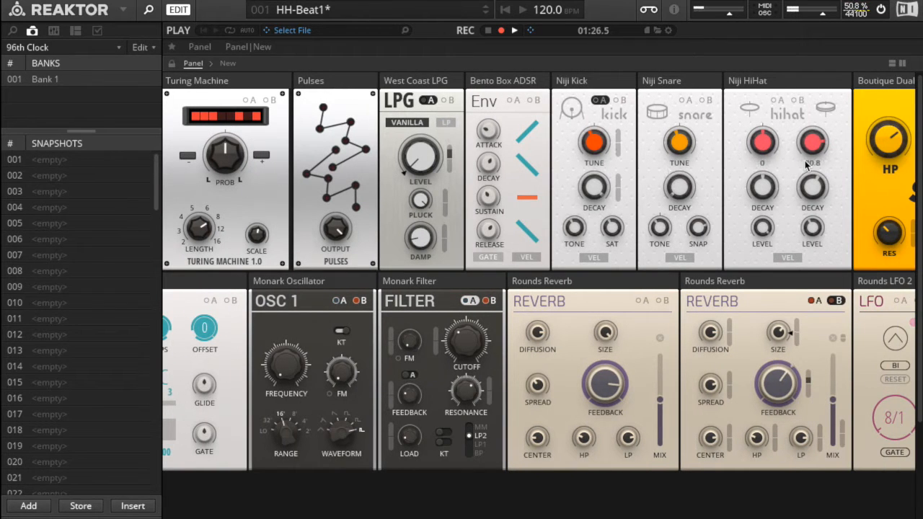
{"action": "scroll", "coordinate": [805, 160], "scroll_direction": "right", "scroll_amount": 1}
{"action": "scroll", "coordinate": [804, 160], "scroll_direction": "right", "scroll_amount": 1}
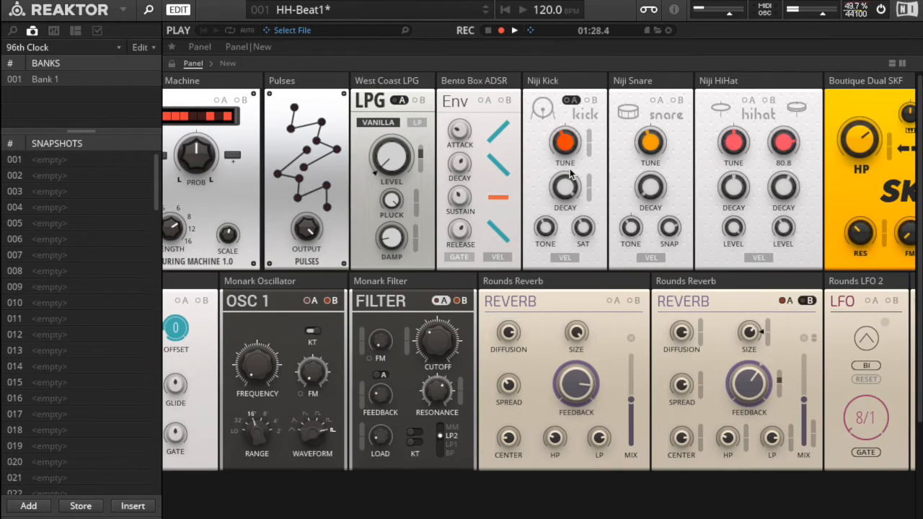
{"action": "scroll", "coordinate": [569, 170], "scroll_direction": "right", "scroll_amount": 5}
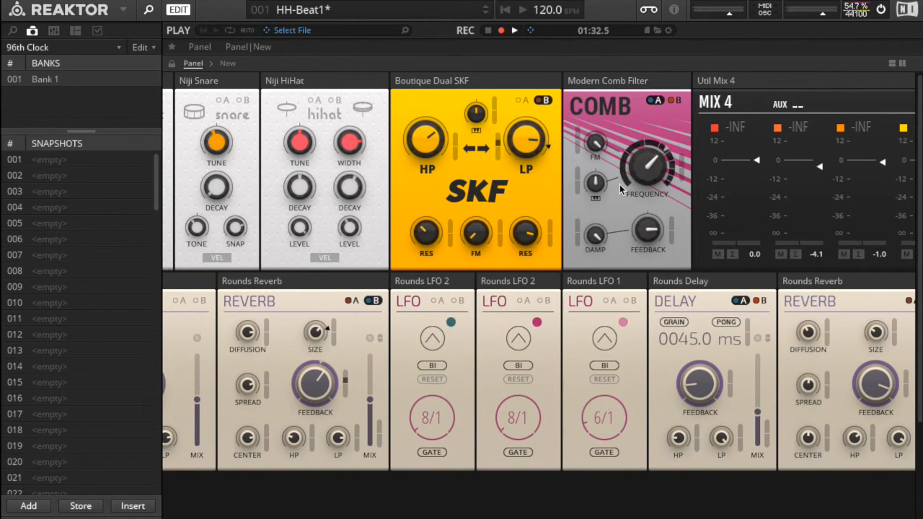
{"action": "scroll", "coordinate": [619, 189], "scroll_direction": "left", "scroll_amount": 3}
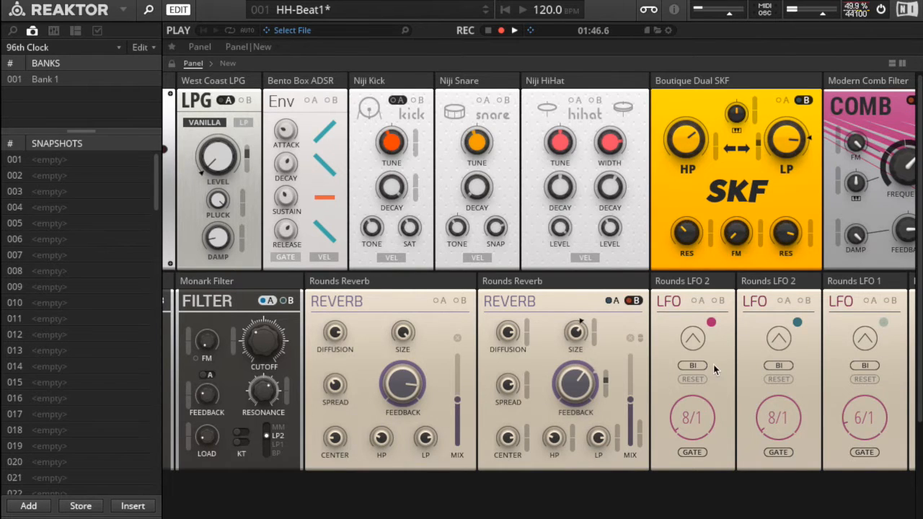
Examine the lower rack row's LFOs, delay, reverbs, Monark filter and oscillator, and return to the 8 Steps sequencer.
{"action": "scroll", "coordinate": [713, 364], "scroll_direction": "right", "scroll_amount": 5}
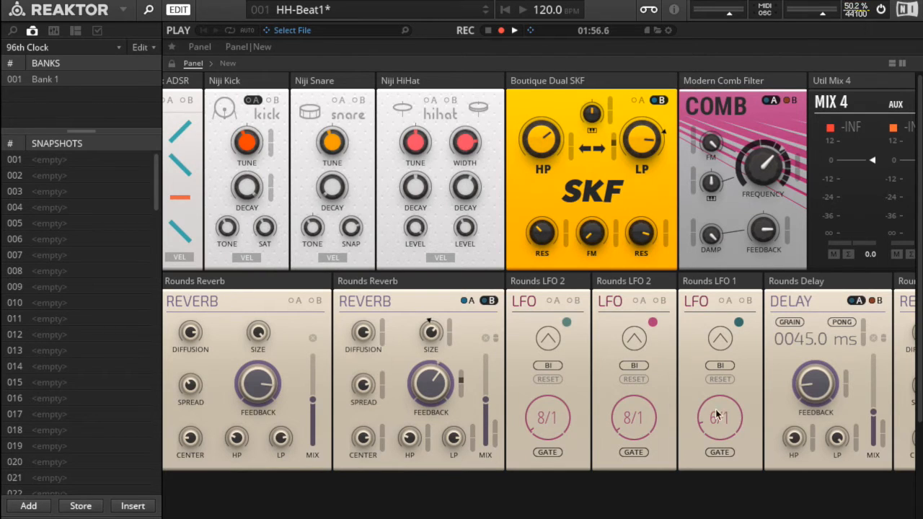
{"action": "mouse_move", "coordinate": [800, 401]}
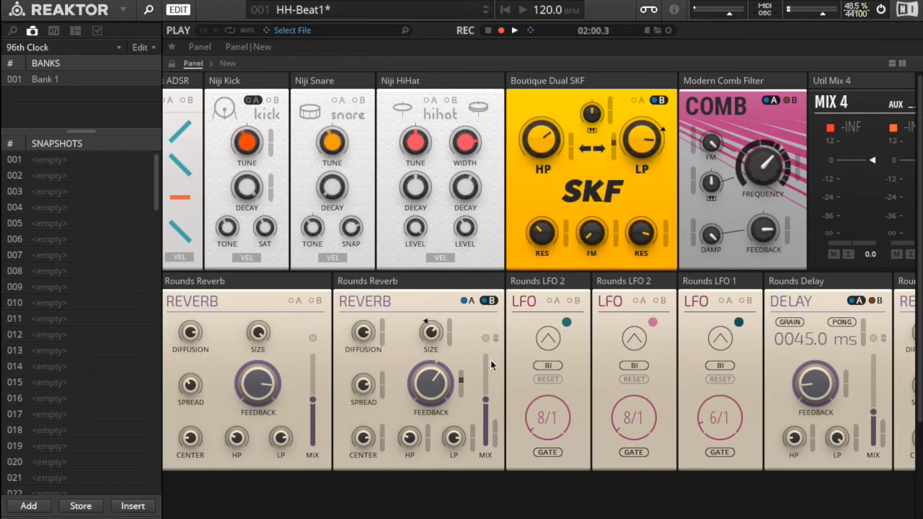
{"action": "mouse_move", "coordinate": [432, 331]}
{"action": "scroll", "coordinate": [442, 350], "scroll_direction": "left", "scroll_amount": 5}
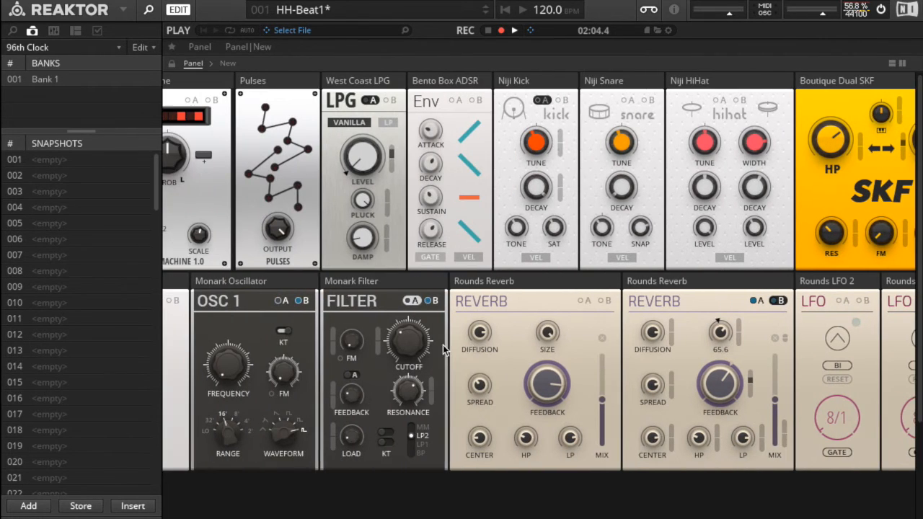
{"action": "scroll", "coordinate": [836, 202], "scroll_direction": "right", "scroll_amount": 1}
{"action": "mouse_move", "coordinate": [834, 257]}
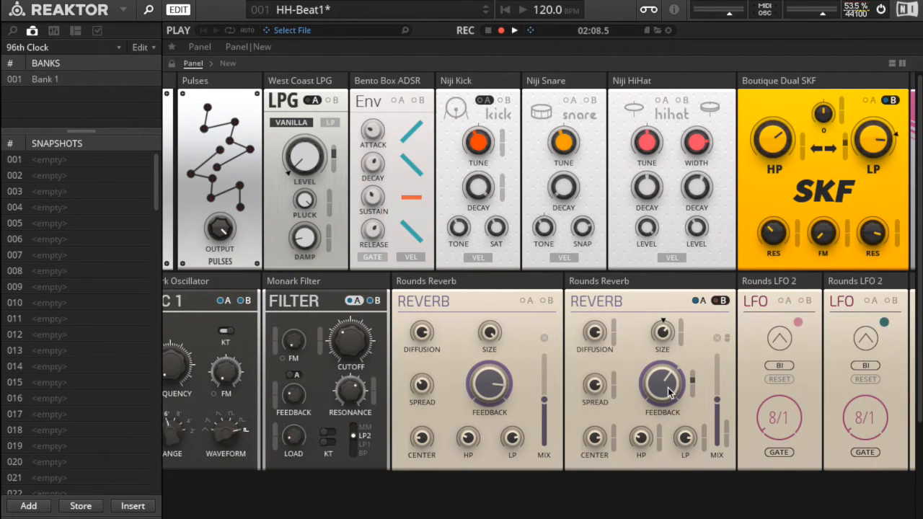
{"action": "scroll", "coordinate": [665, 393], "scroll_direction": "left", "scroll_amount": 1}
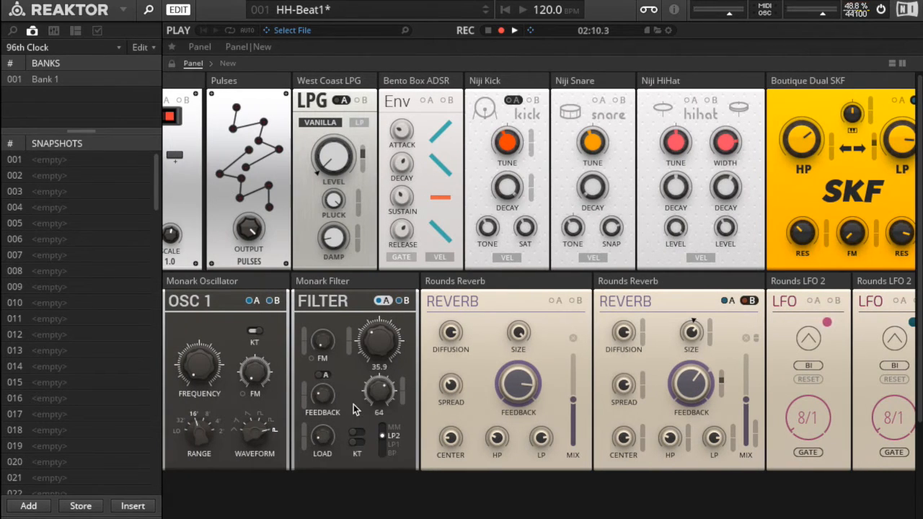
{"action": "scroll", "coordinate": [397, 382], "scroll_direction": "left", "scroll_amount": 5}
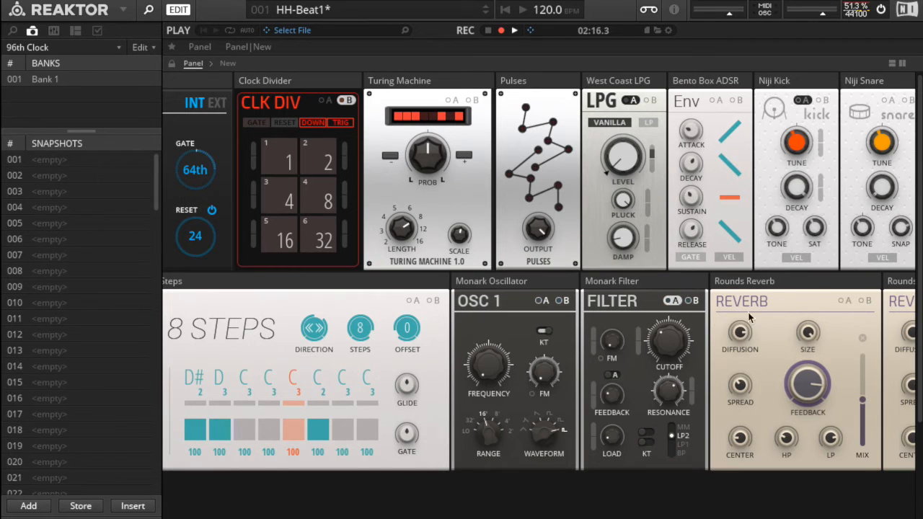
{"action": "scroll", "coordinate": [314, 342], "scroll_direction": "left", "scroll_amount": 1}
{"action": "scroll", "coordinate": [314, 342], "scroll_direction": "down", "scroll_amount": 1}
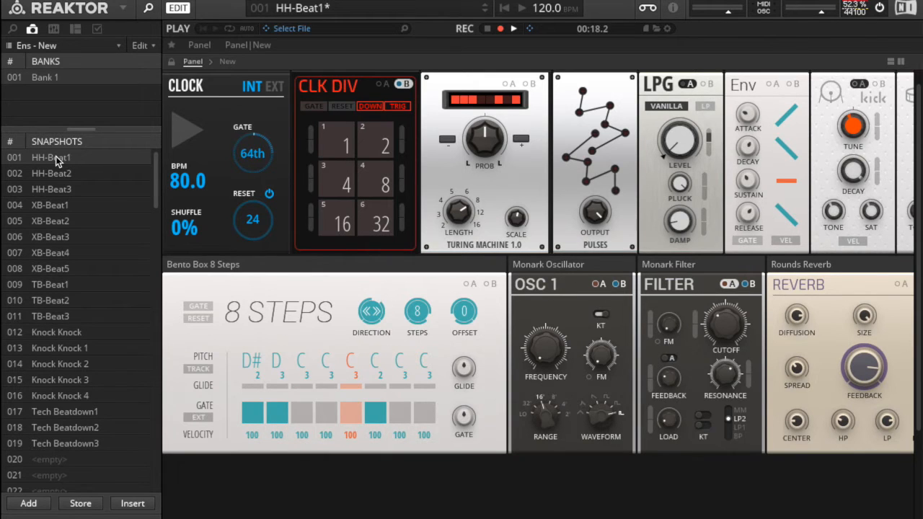
Run the clock to audition the HH-Beat1, HH-Beat2 and HH-Beat3 snapshots in turn, ending with the clock stopped.
{"action": "left_click", "coordinate": [187, 132]}
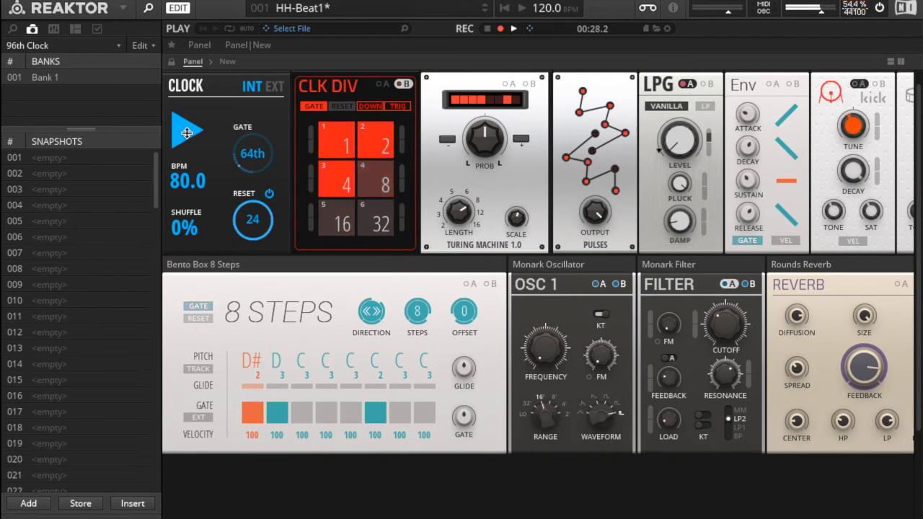
{"action": "left_click", "coordinate": [241, 487]}
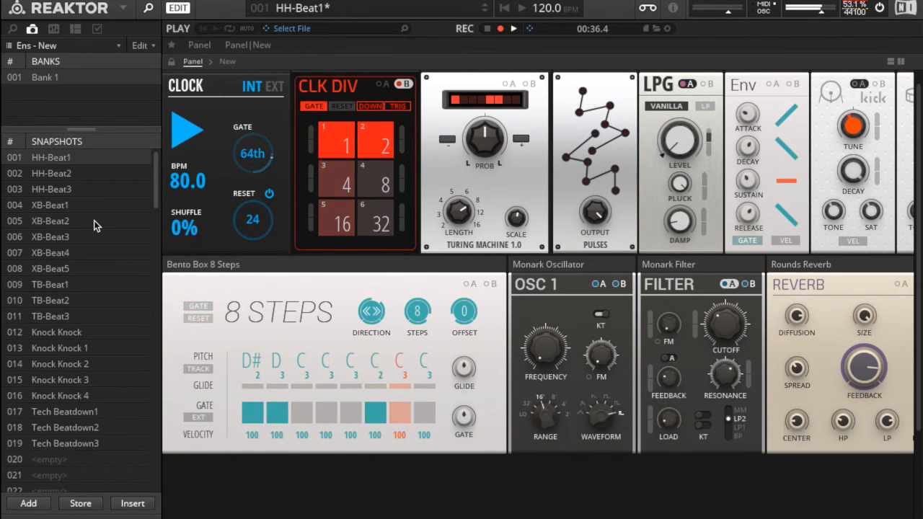
{"action": "left_click", "coordinate": [63, 174]}
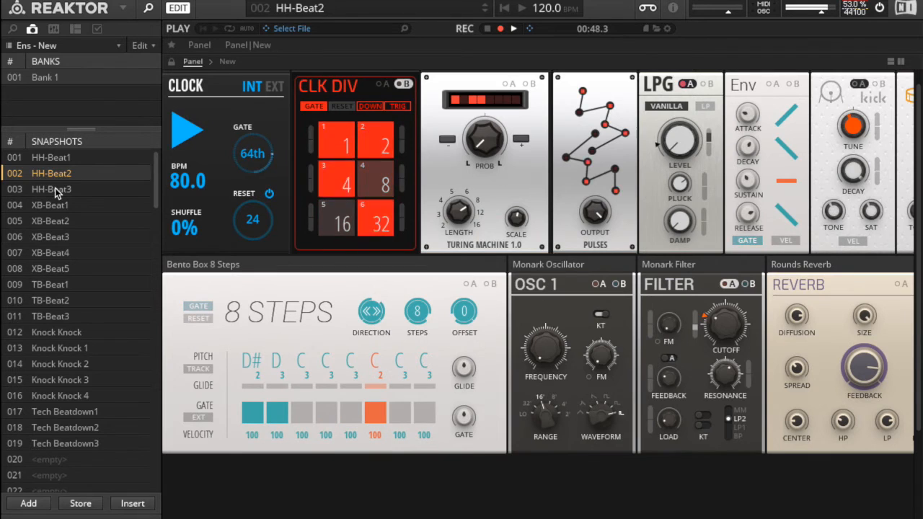
{"action": "left_click", "coordinate": [55, 188]}
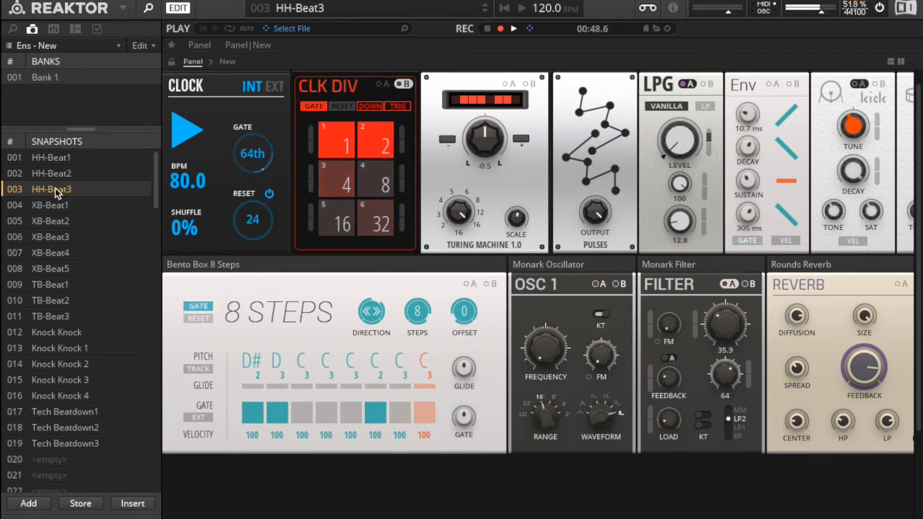
{"action": "left_click", "coordinate": [193, 134]}
{"action": "left_click", "coordinate": [192, 133]}
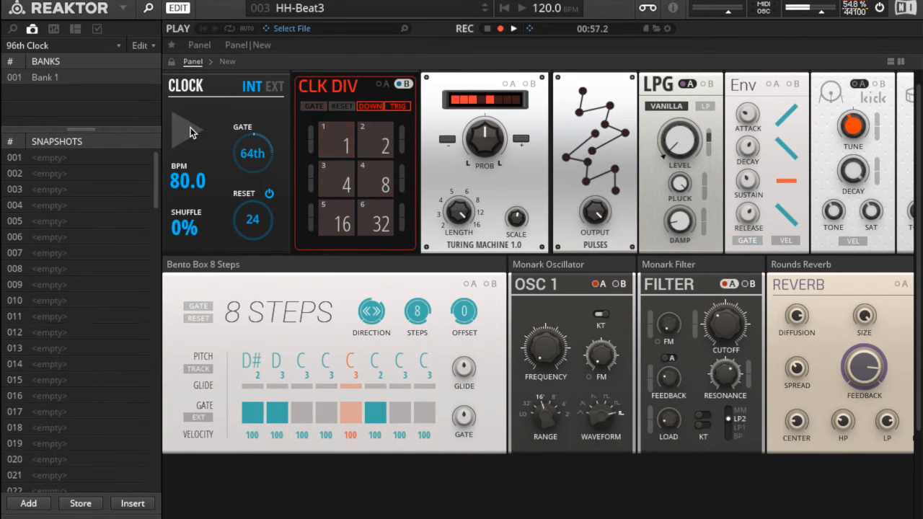
Load XB-Beat1, run the clock, audition the XB snapshots in order through XB-Beat5, and stop the clock.
{"action": "left_click", "coordinate": [274, 497]}
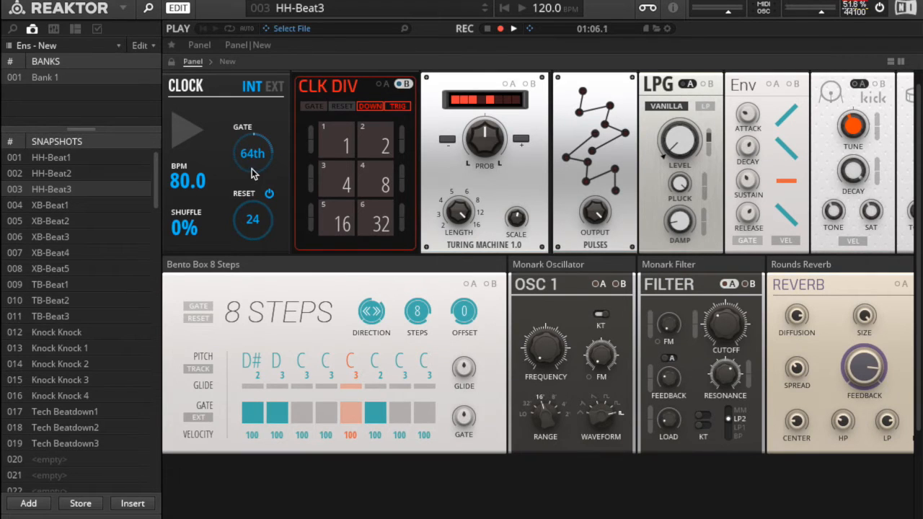
{"action": "left_click", "coordinate": [58, 206]}
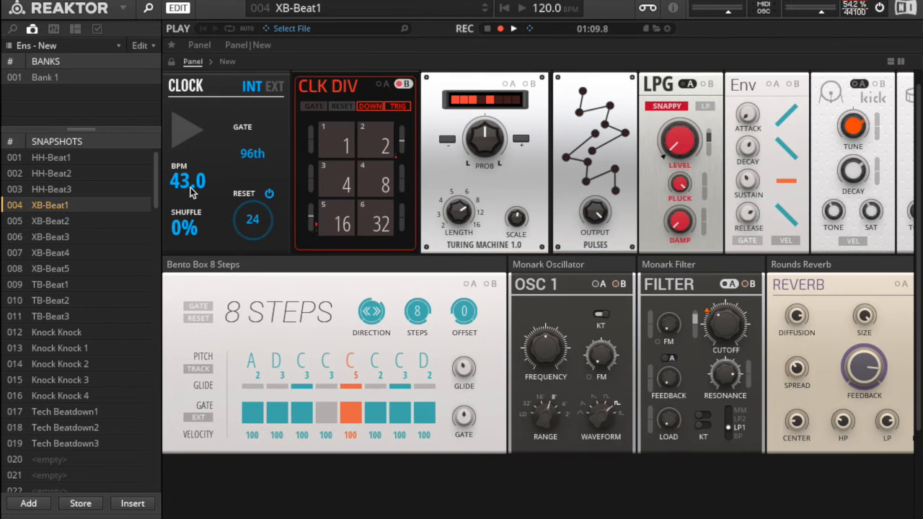
{"action": "left_click", "coordinate": [183, 131]}
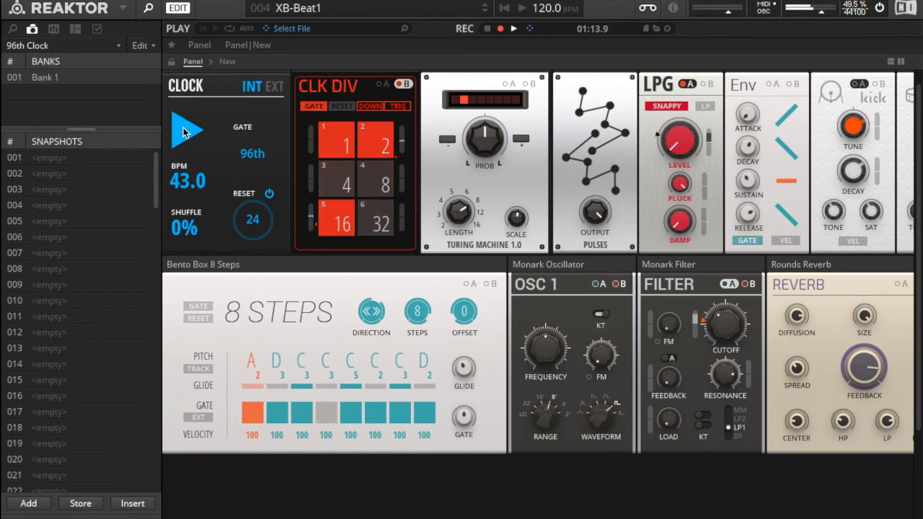
{"action": "left_click", "coordinate": [213, 477]}
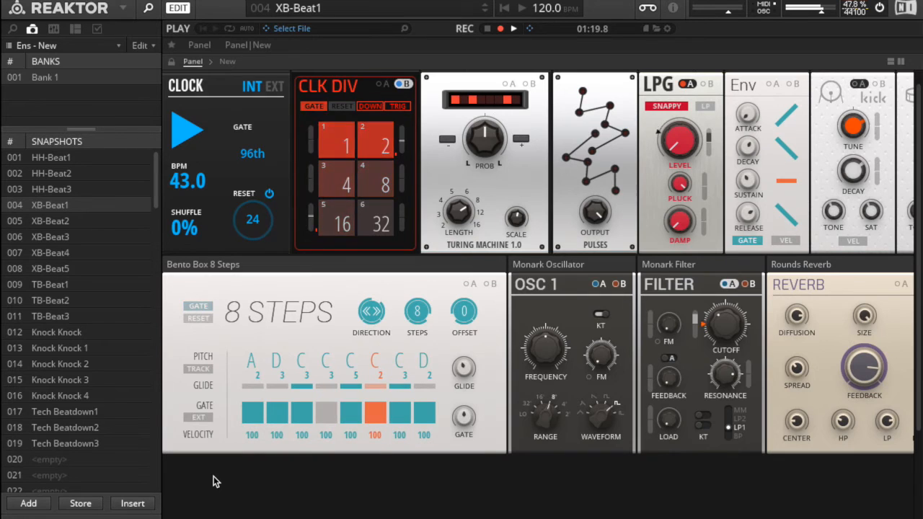
{"action": "left_click", "coordinate": [50, 221]}
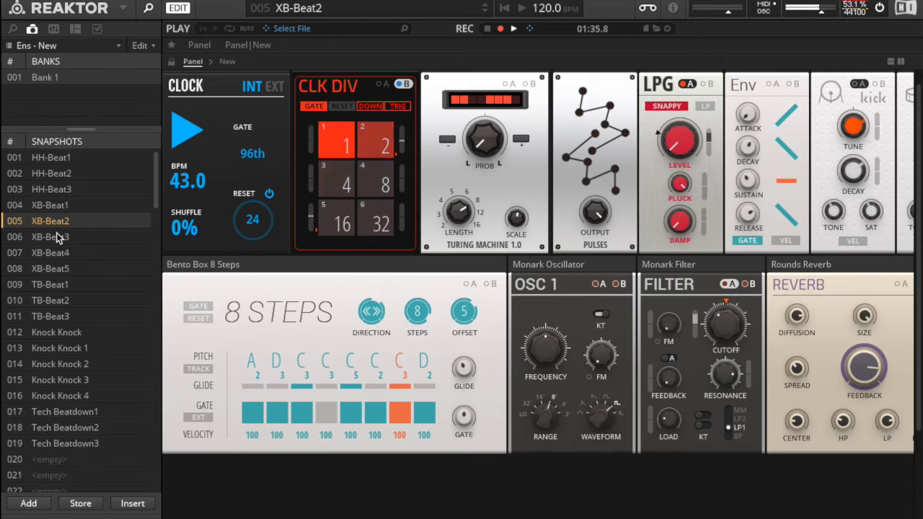
{"action": "left_click", "coordinate": [58, 236]}
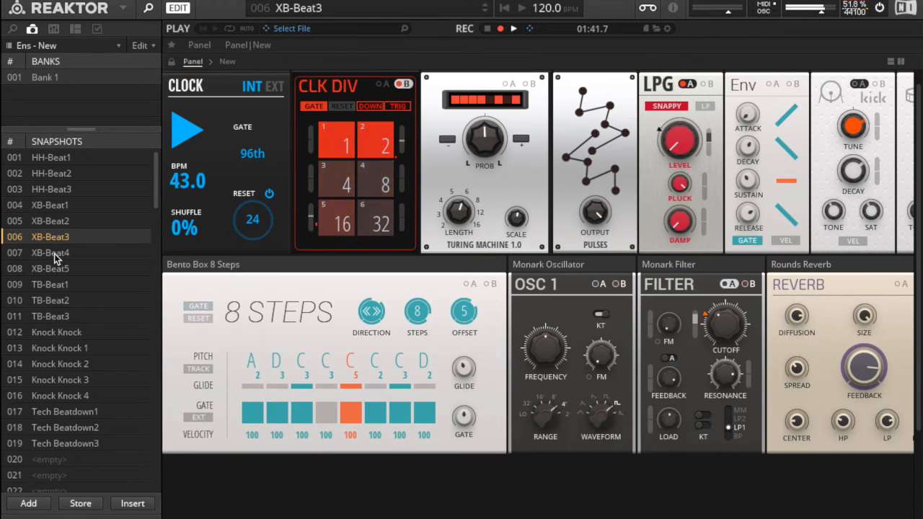
{"action": "left_click", "coordinate": [54, 253]}
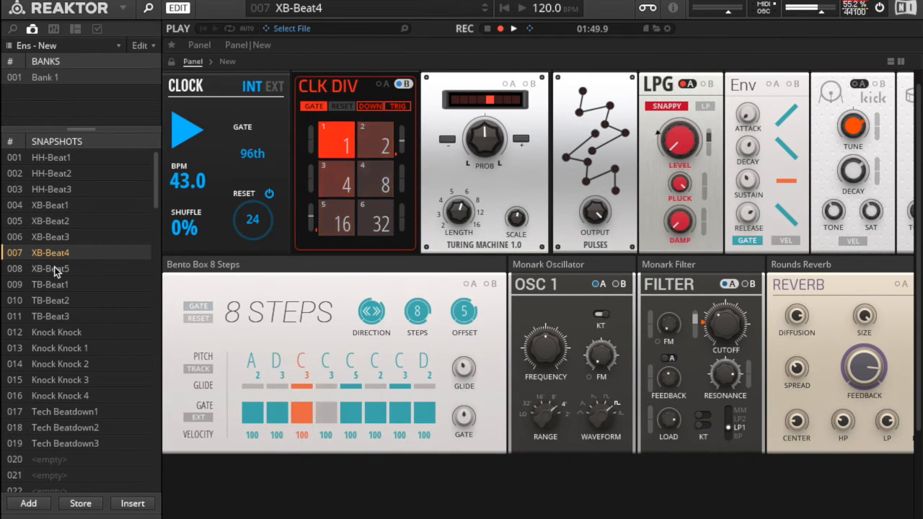
{"action": "left_click", "coordinate": [55, 267]}
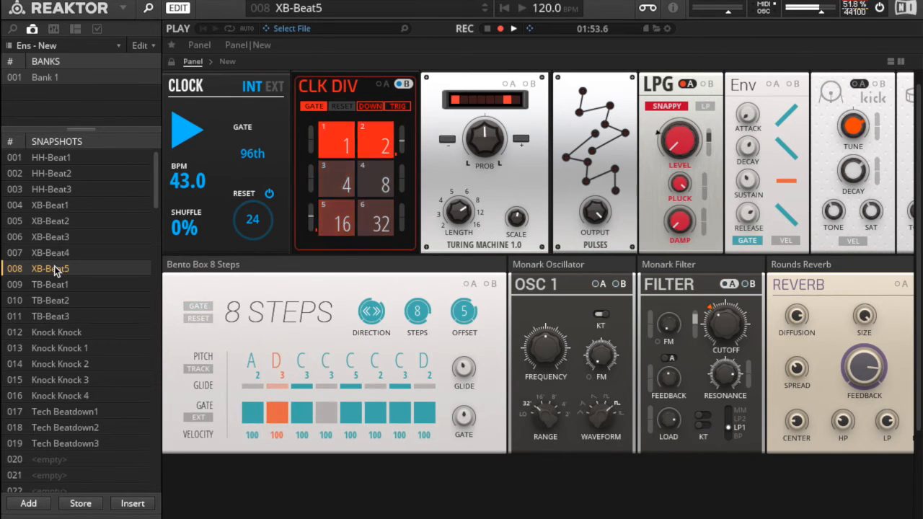
{"action": "left_click", "coordinate": [191, 131]}
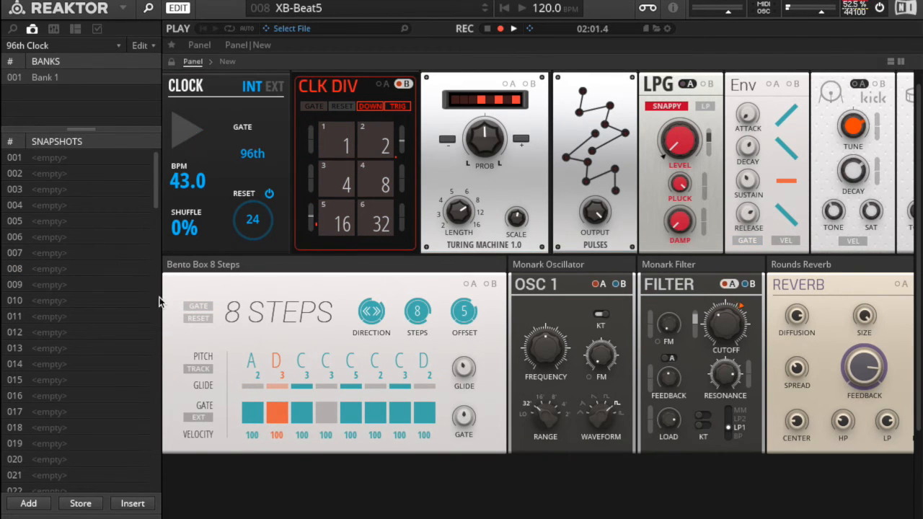
Load TB-Beat1, run the clock, audition TB-Beat2 and TB-Beat3, and stop the clock.
{"action": "left_click", "coordinate": [283, 480]}
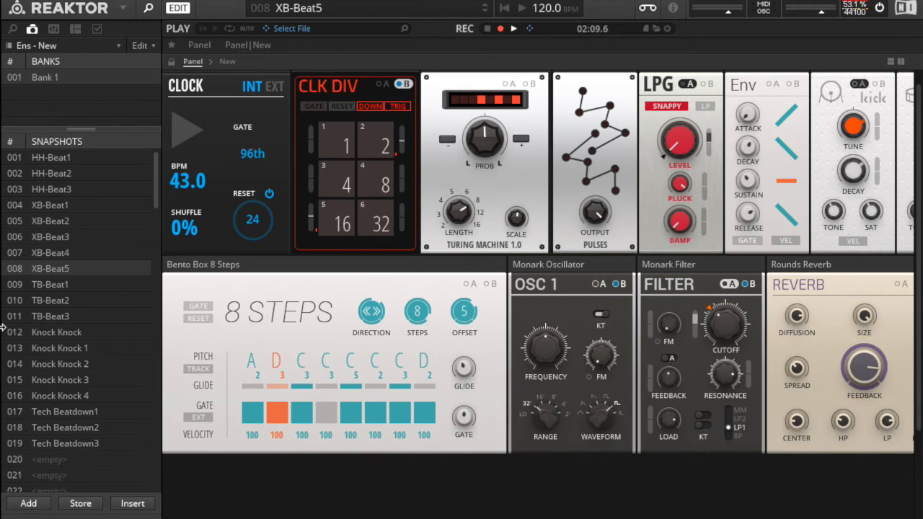
{"action": "left_click", "coordinate": [46, 284]}
{"action": "left_click", "coordinate": [185, 128]}
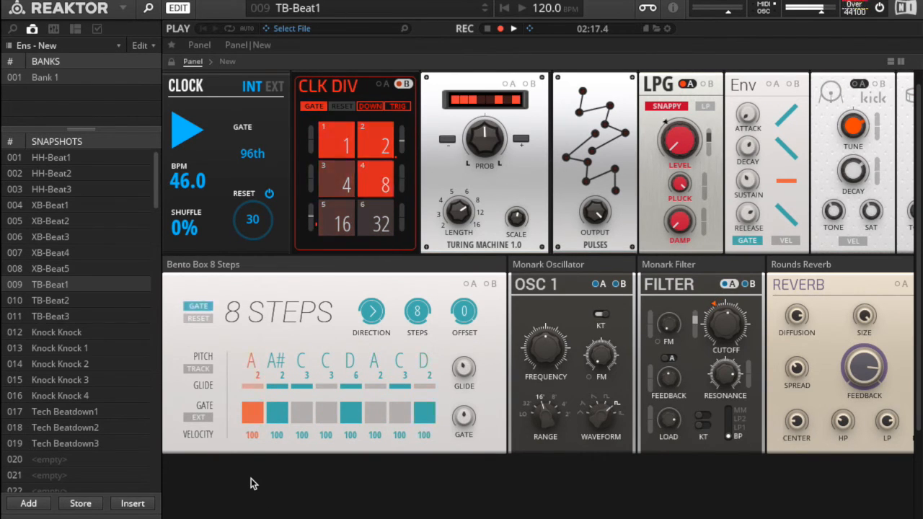
{"action": "left_click", "coordinate": [61, 304]}
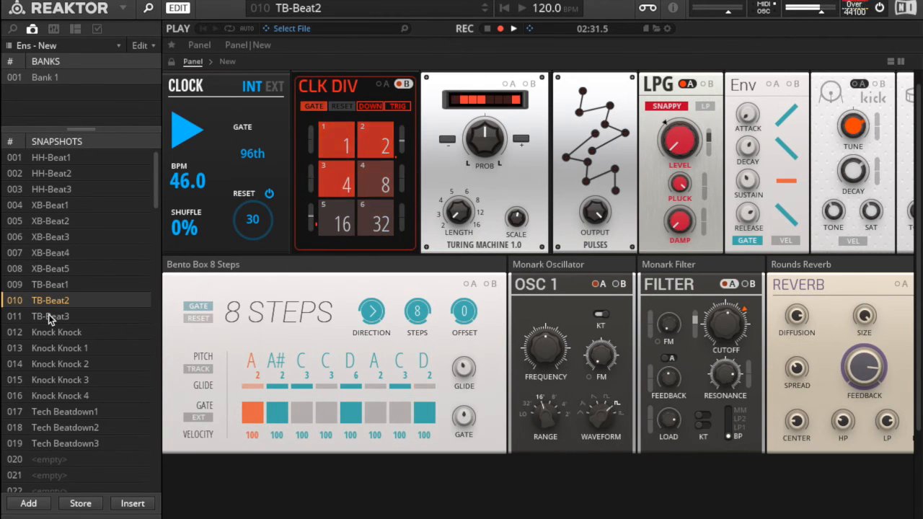
{"action": "left_click", "coordinate": [48, 315]}
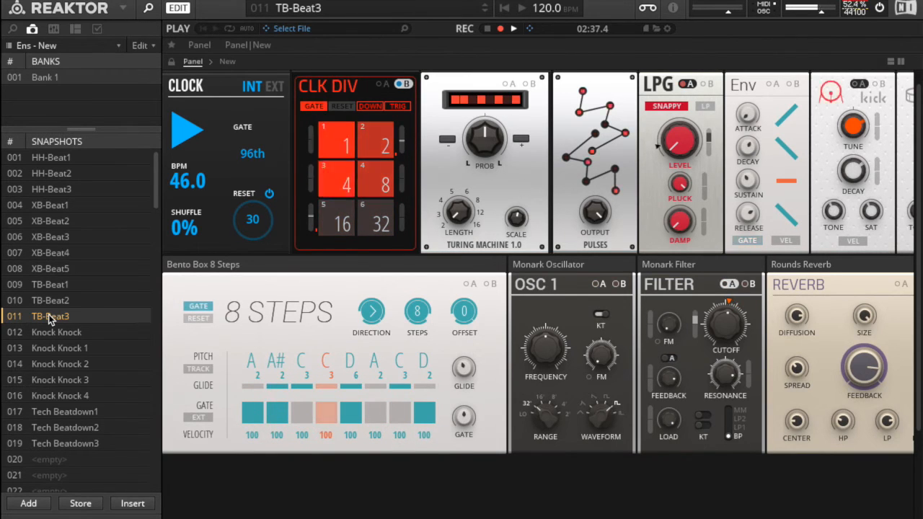
{"action": "left_click", "coordinate": [180, 134]}
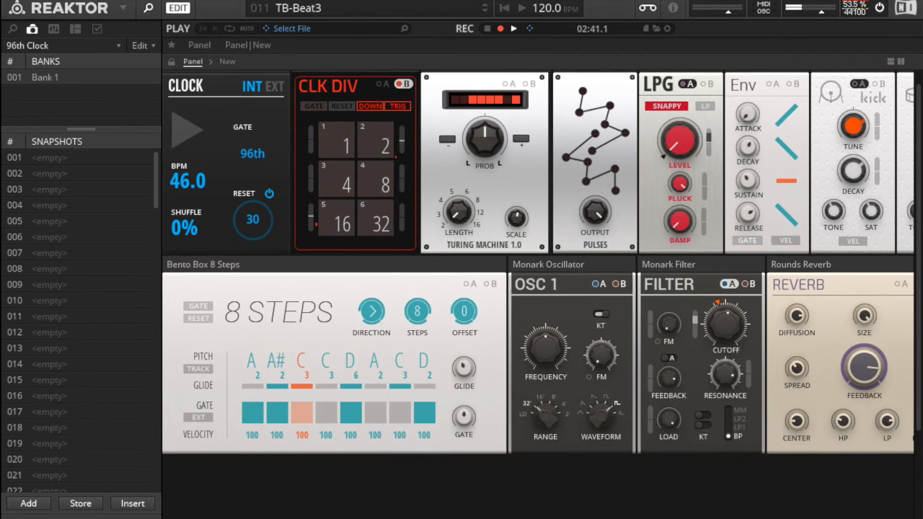
Load the Knock Knock snapshot, run the clock, audition Knock Knock 1 through Knock Knock 4 in order, and stop the clock.
{"action": "left_click", "coordinate": [241, 502]}
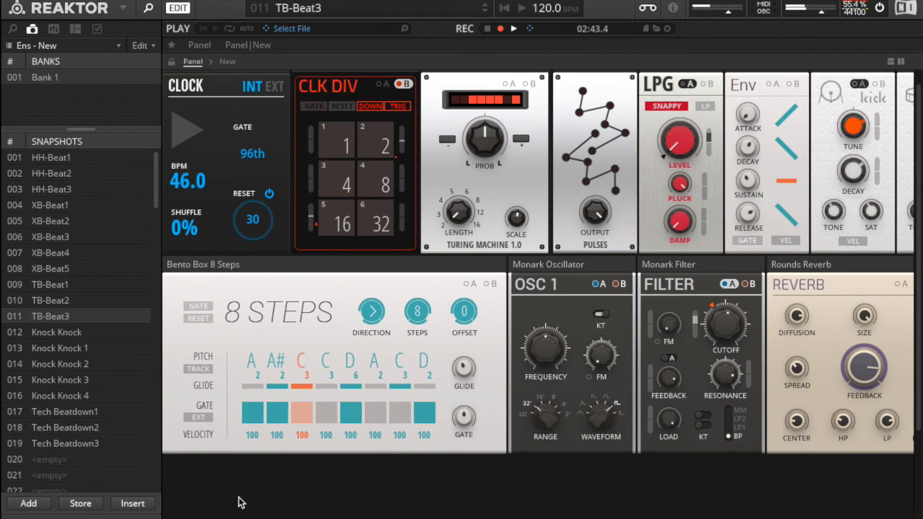
{"action": "left_click", "coordinate": [57, 333]}
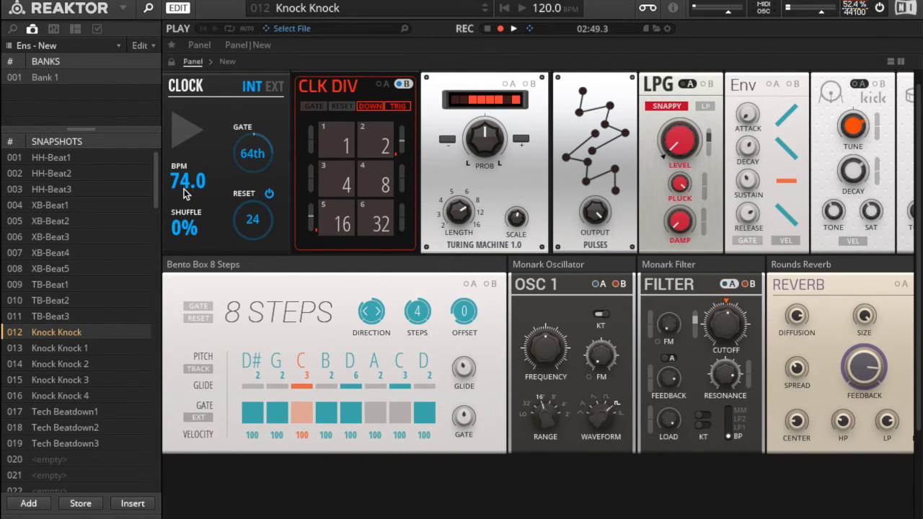
{"action": "left_click", "coordinate": [182, 131]}
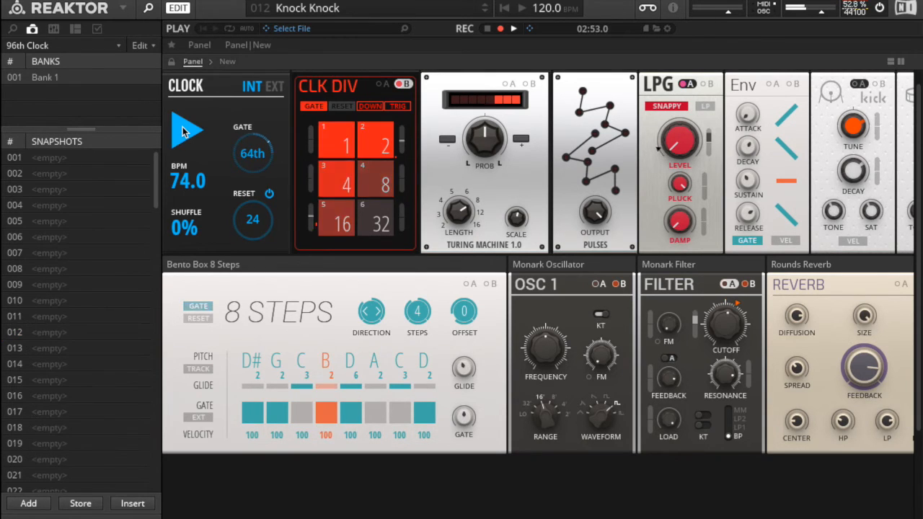
{"action": "left_click", "coordinate": [243, 479]}
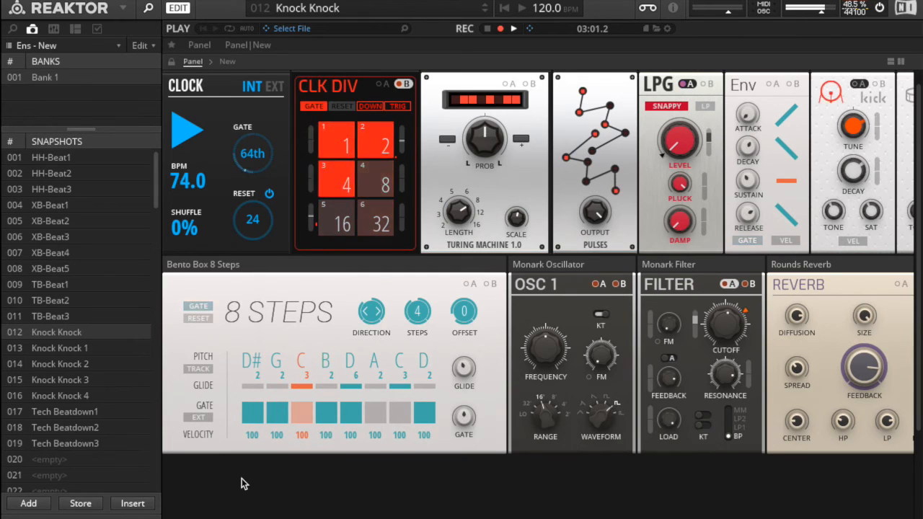
{"action": "left_click", "coordinate": [81, 350]}
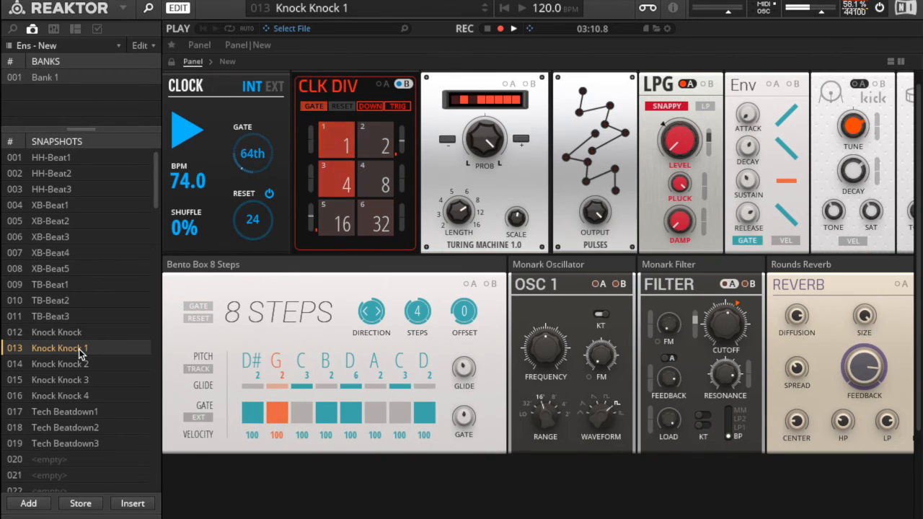
{"action": "left_click", "coordinate": [79, 366]}
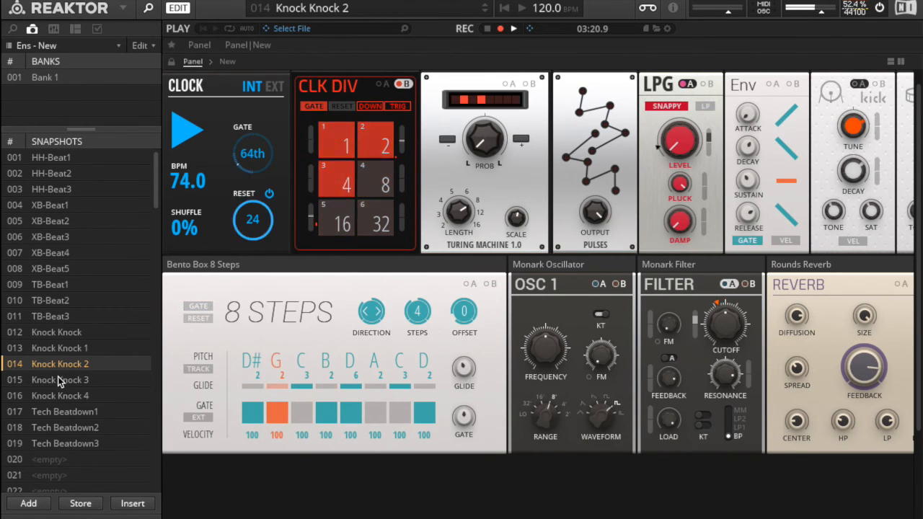
{"action": "left_click", "coordinate": [58, 379]}
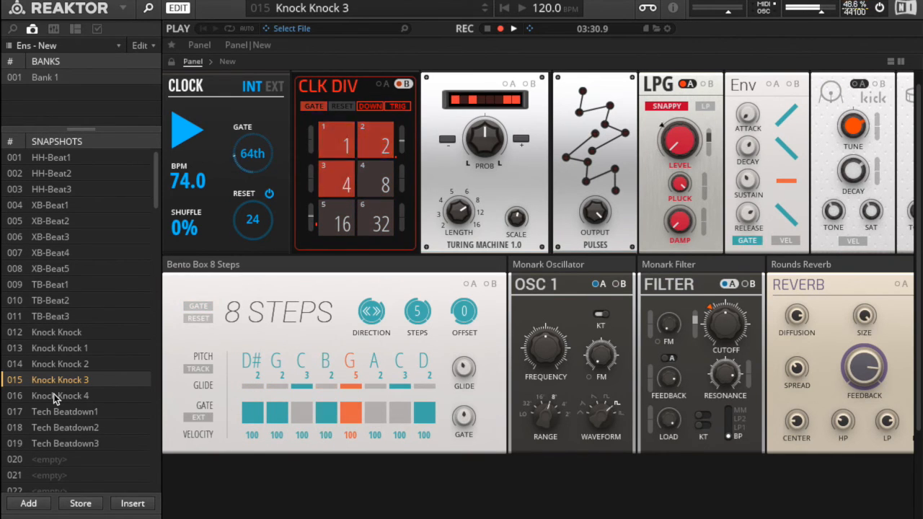
{"action": "left_click", "coordinate": [54, 396]}
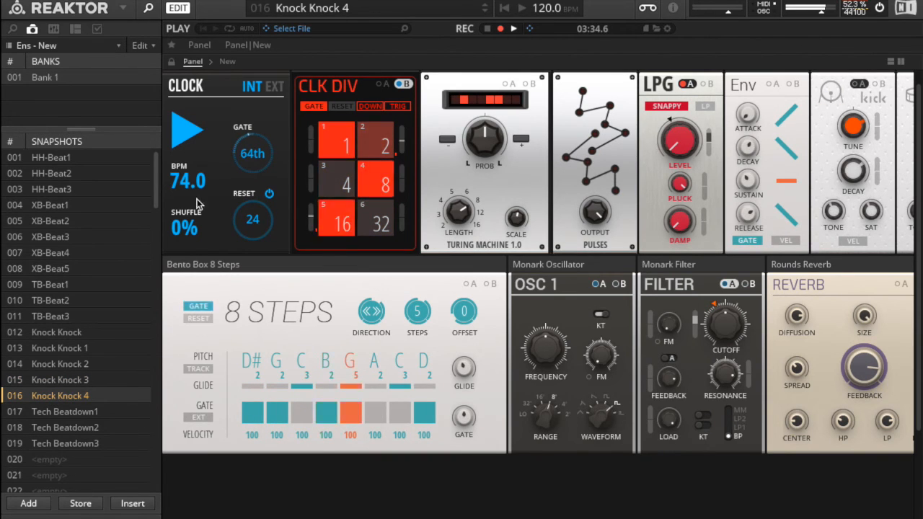
{"action": "left_click", "coordinate": [189, 136]}
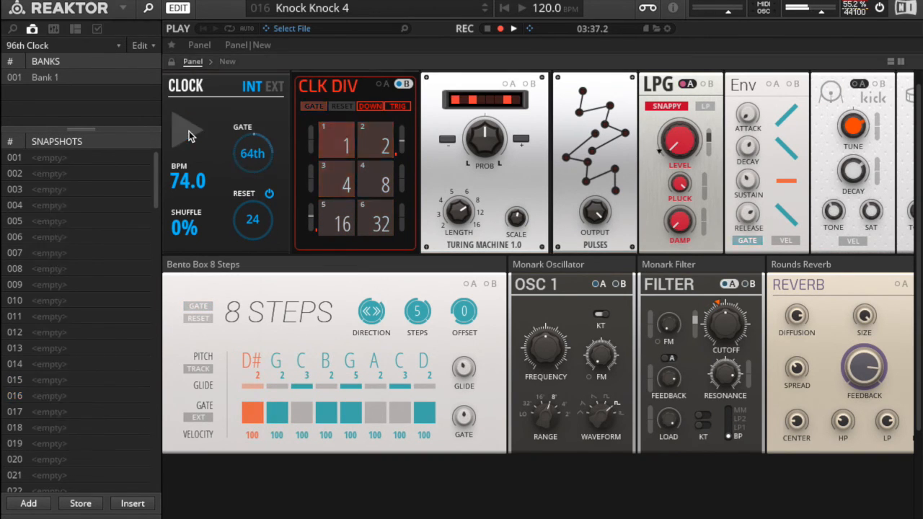
Load the Tech Beatdown1 snapshot, run the clock to audition it, and switch to Tech Beatdown2.
{"action": "left_click", "coordinate": [273, 470]}
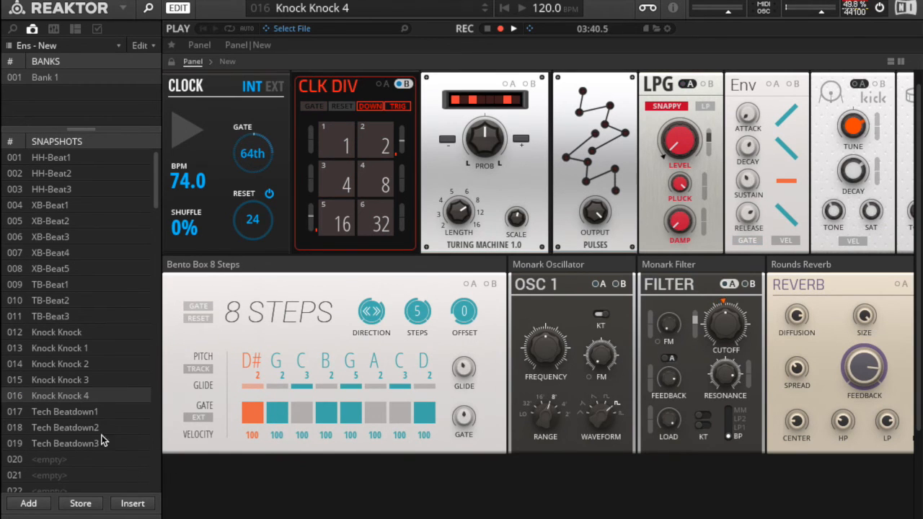
{"action": "left_click", "coordinate": [58, 413]}
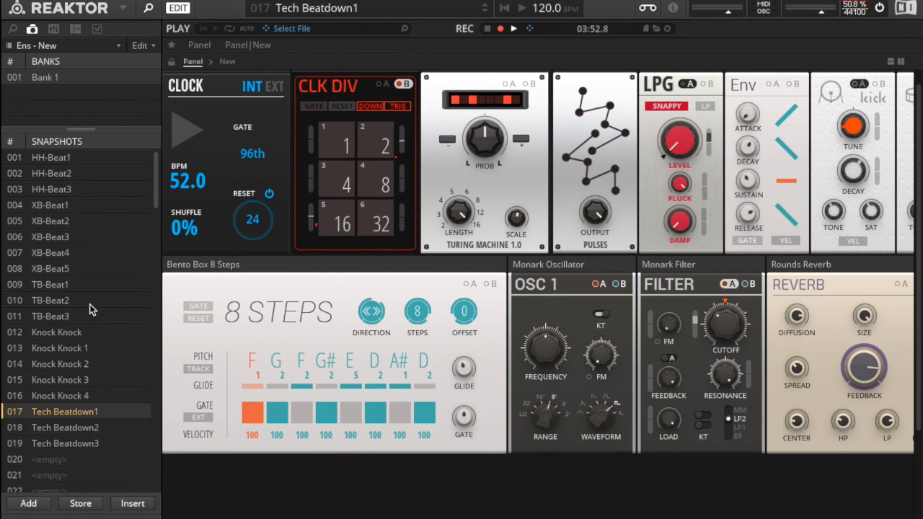
{"action": "scroll", "coordinate": [102, 393], "scroll_direction": "down", "scroll_amount": 2}
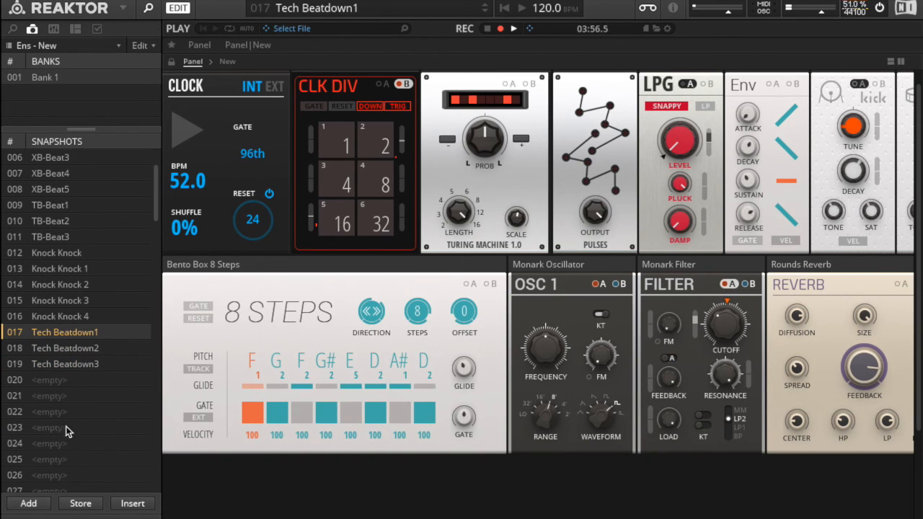
{"action": "scroll", "coordinate": [65, 419], "scroll_direction": "up", "scroll_amount": 2}
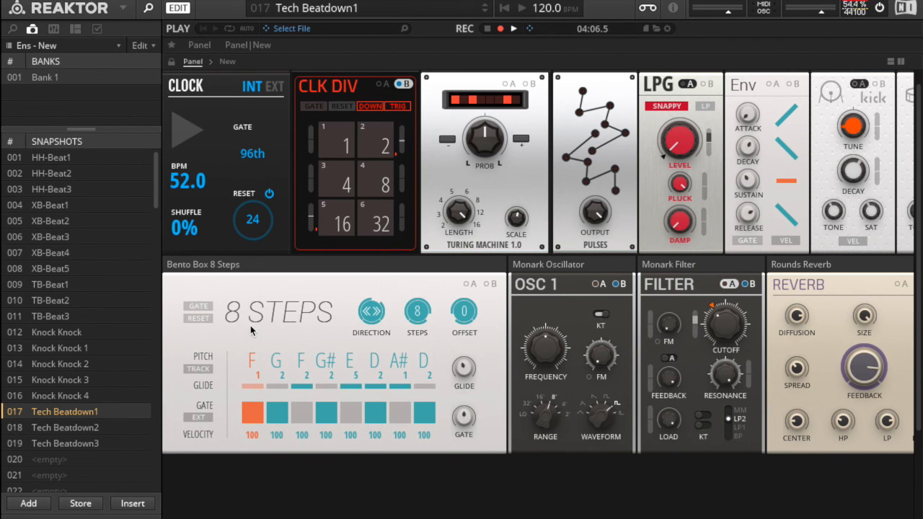
{"action": "left_click", "coordinate": [178, 137]}
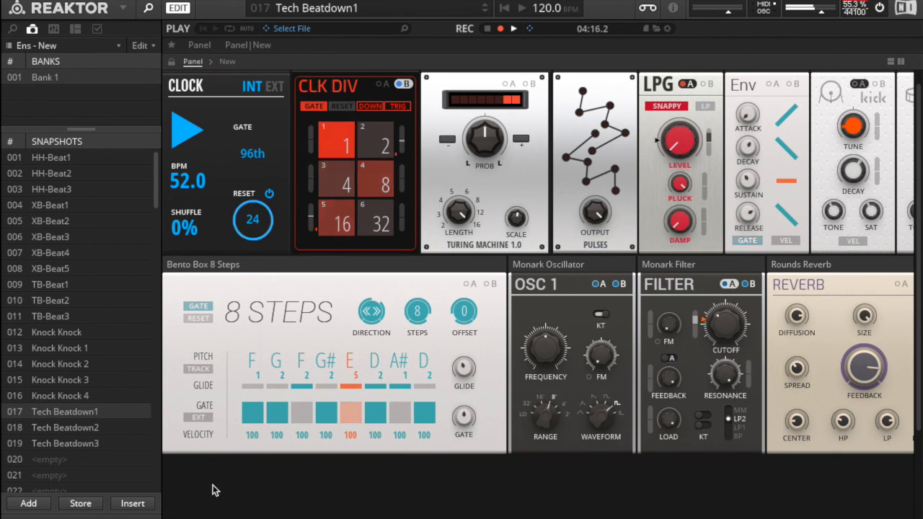
{"action": "left_click", "coordinate": [90, 432]}
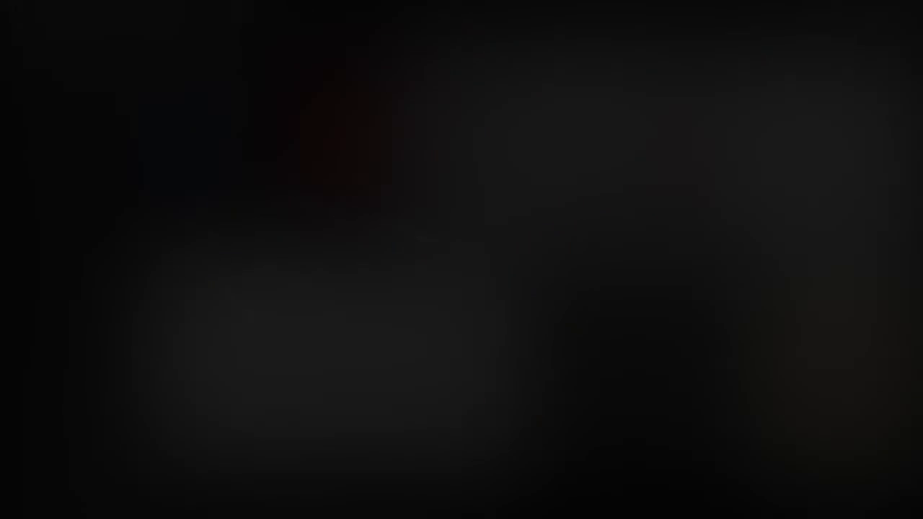